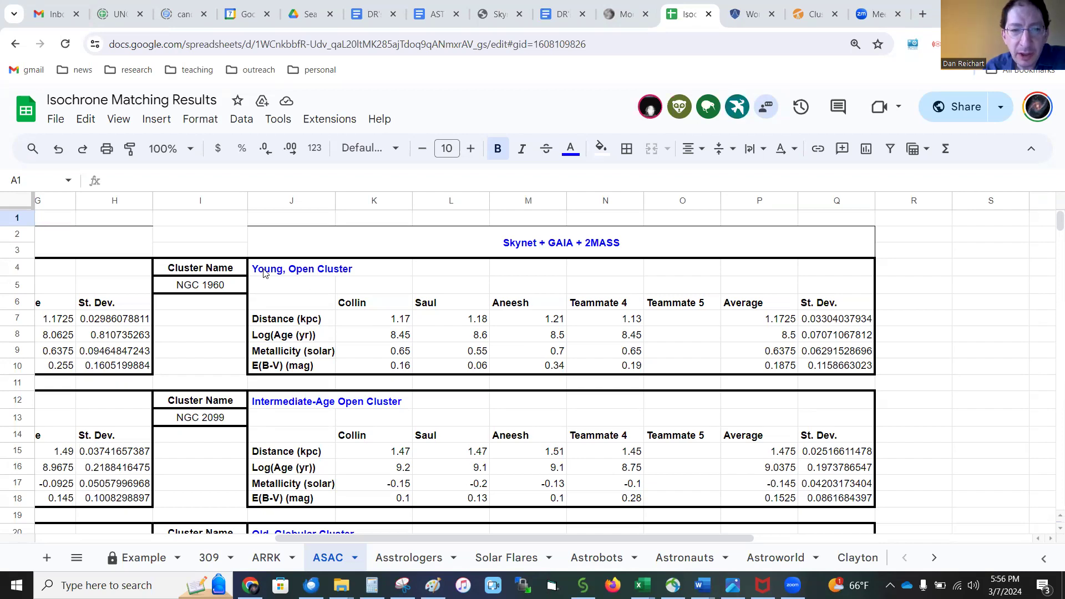
# Review the Skynet + GAIA + 2MASS averages and standard deviations for NGC 1960, NGC 2099 and NGC 3201 on the ASAC sheet
pyautogui.scroll(-2, 279, 287)
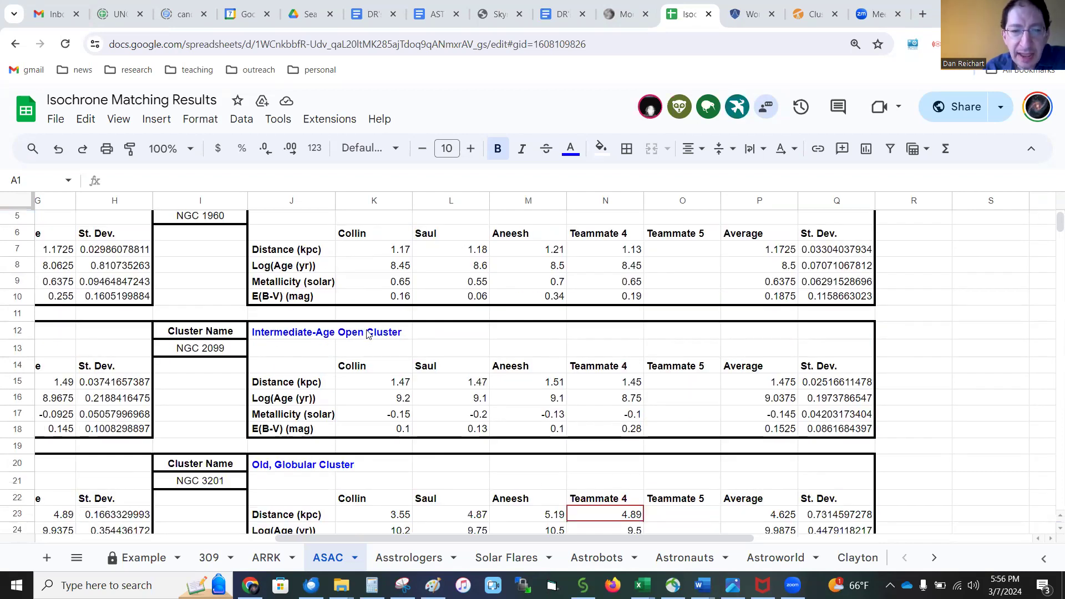
pyautogui.scroll(-2, 367, 333)
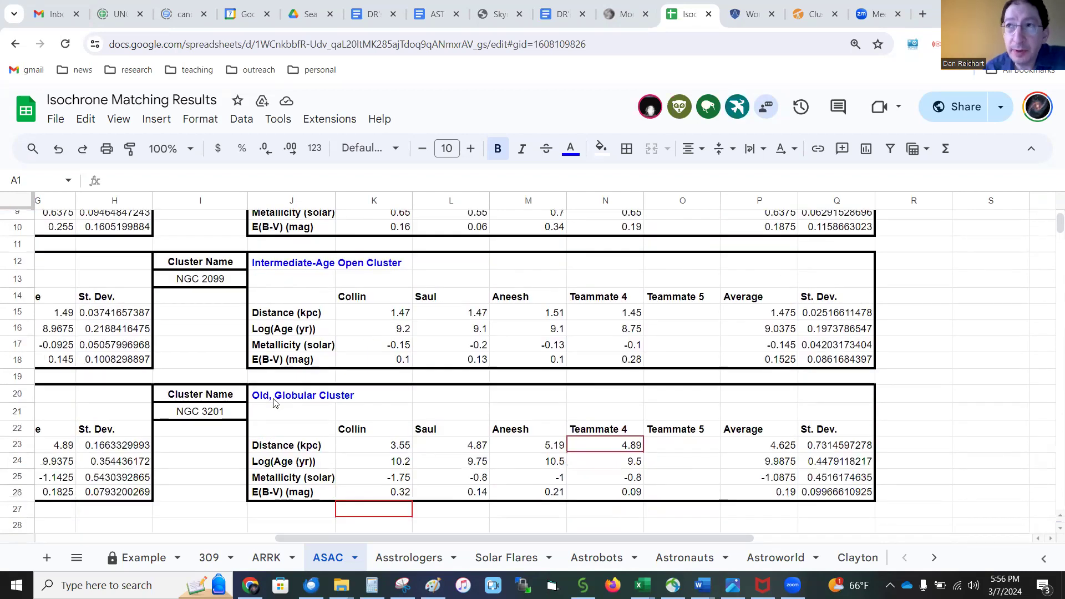
pyautogui.scroll(4, 513, 438)
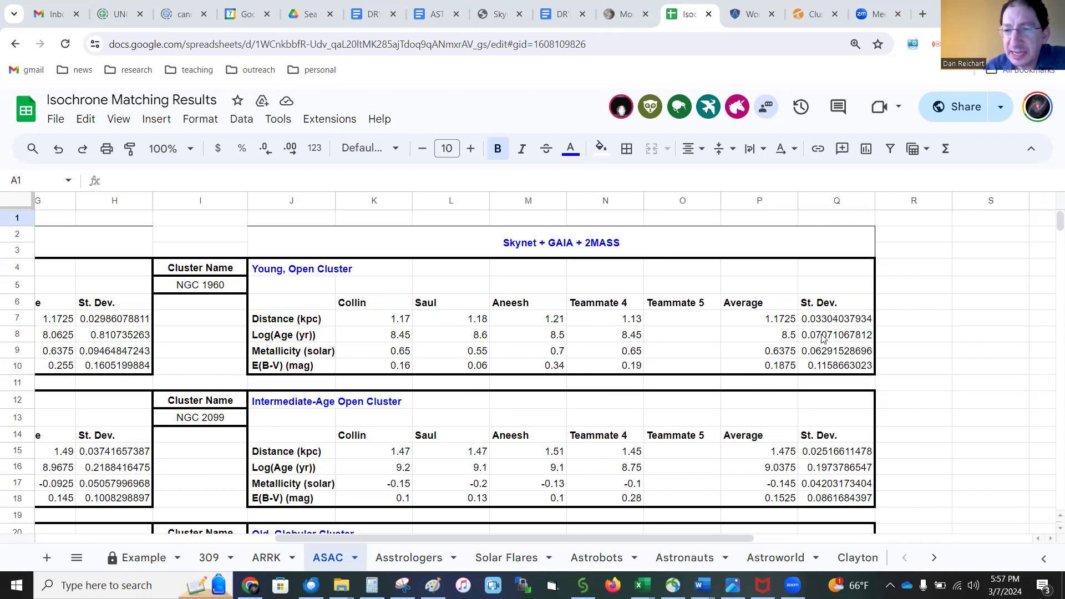
pyautogui.scroll(-1, 822, 338)
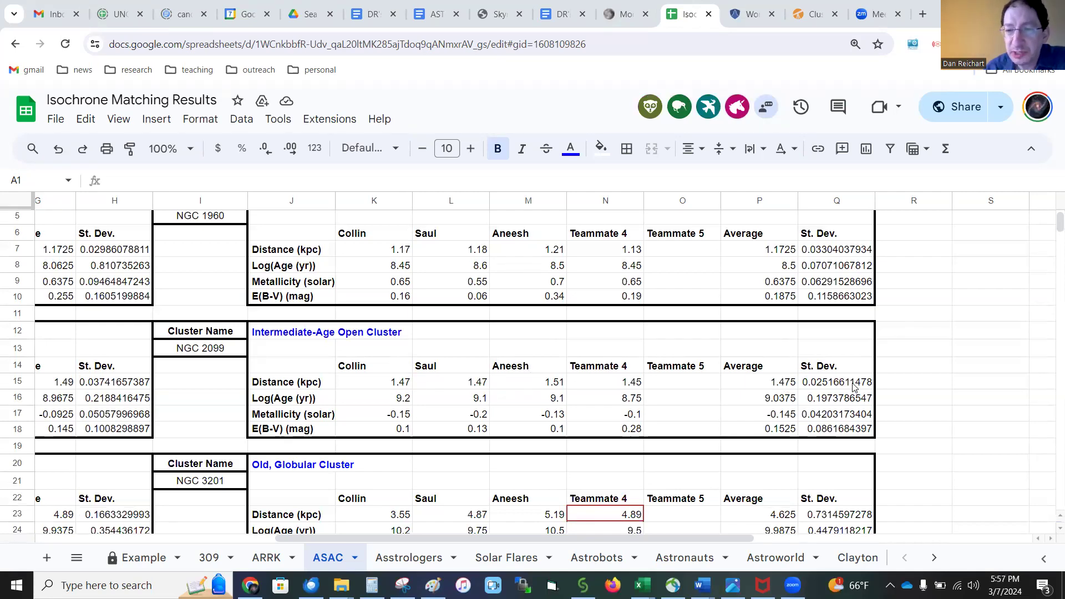
pyautogui.scroll(-5, 857, 405)
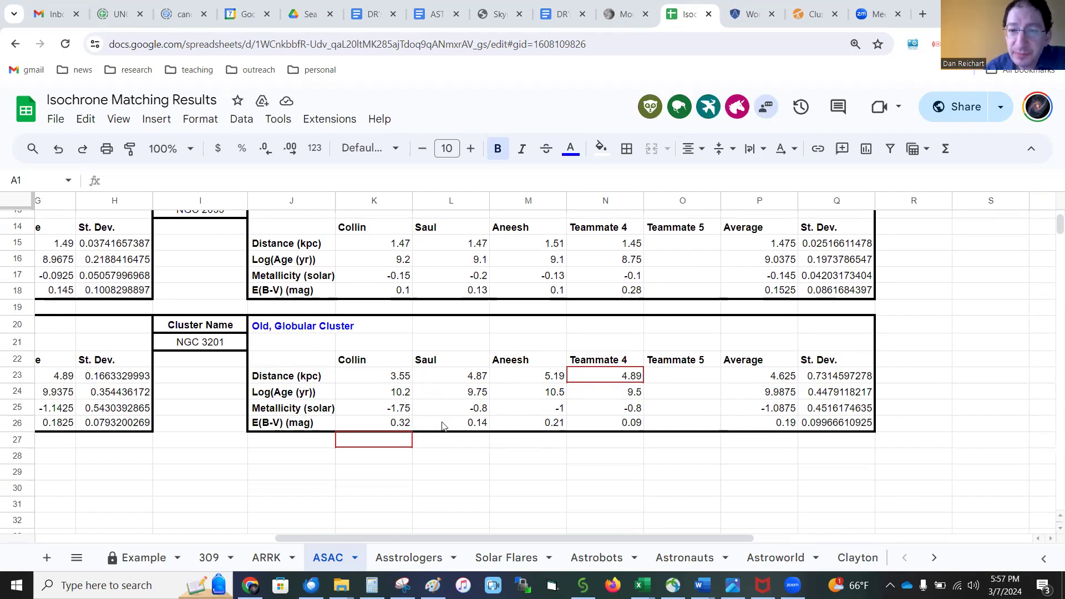
pyautogui.scroll(5, 443, 422)
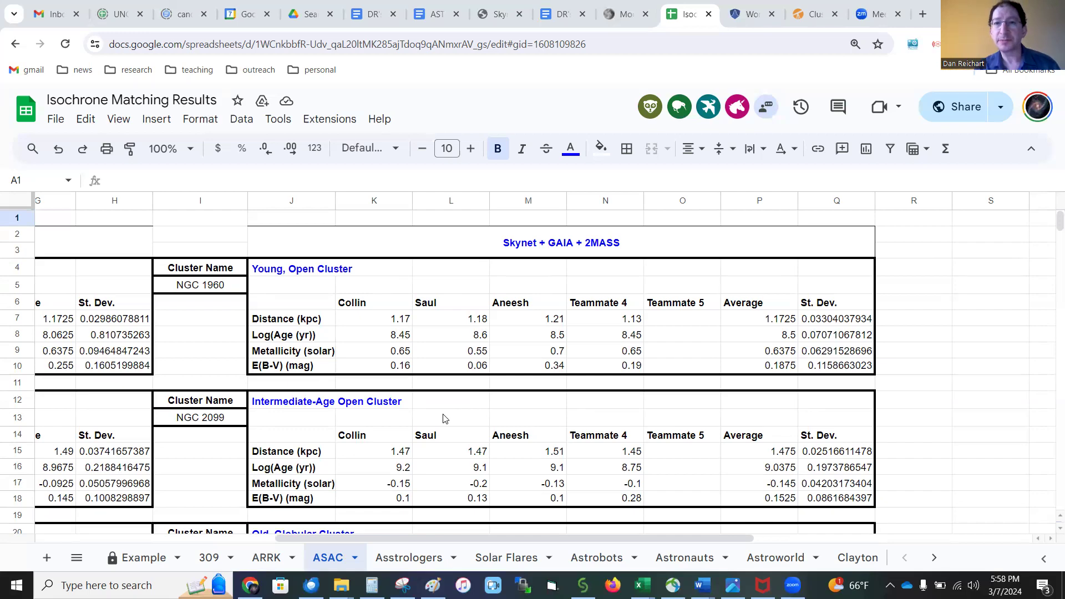
# Inspect the NGC2437 composite up close in Afterglow Workbench, and check the cluster's isochrone match and E(B-V) value in Astromancer
pyautogui.click(735, 17)
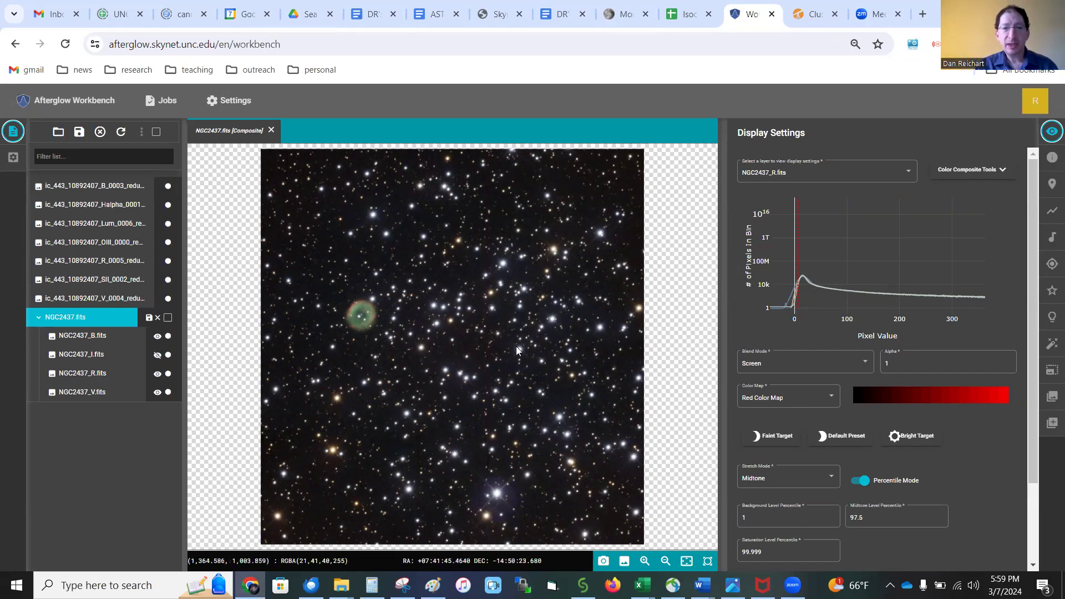
pyautogui.scroll(5, 513, 346)
pyautogui.scroll(-2, 513, 346)
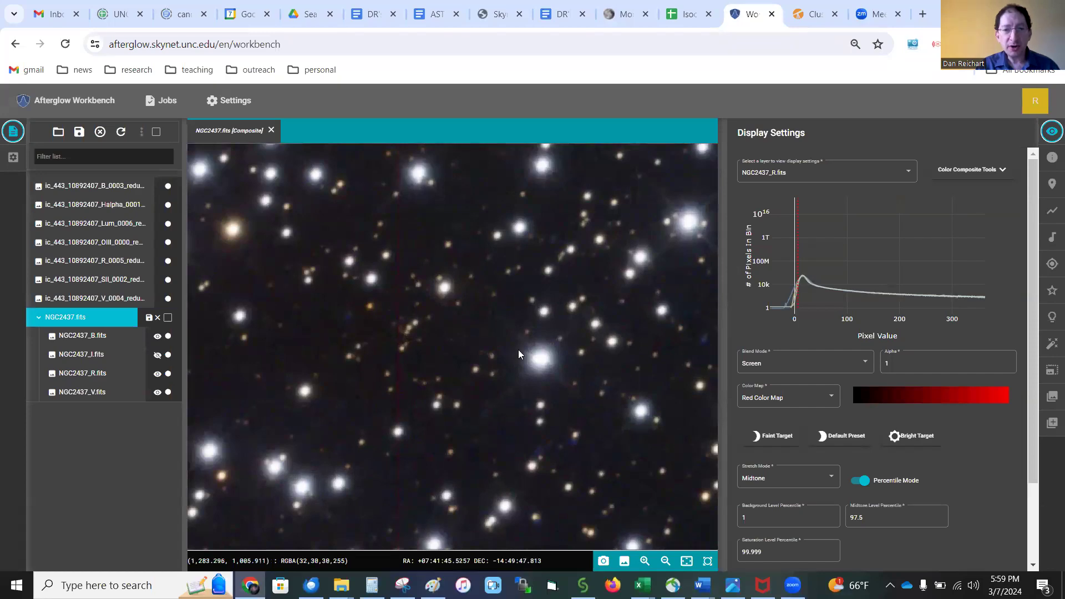
pyautogui.scroll(-2, 563, 359)
pyautogui.scroll(-4, 564, 358)
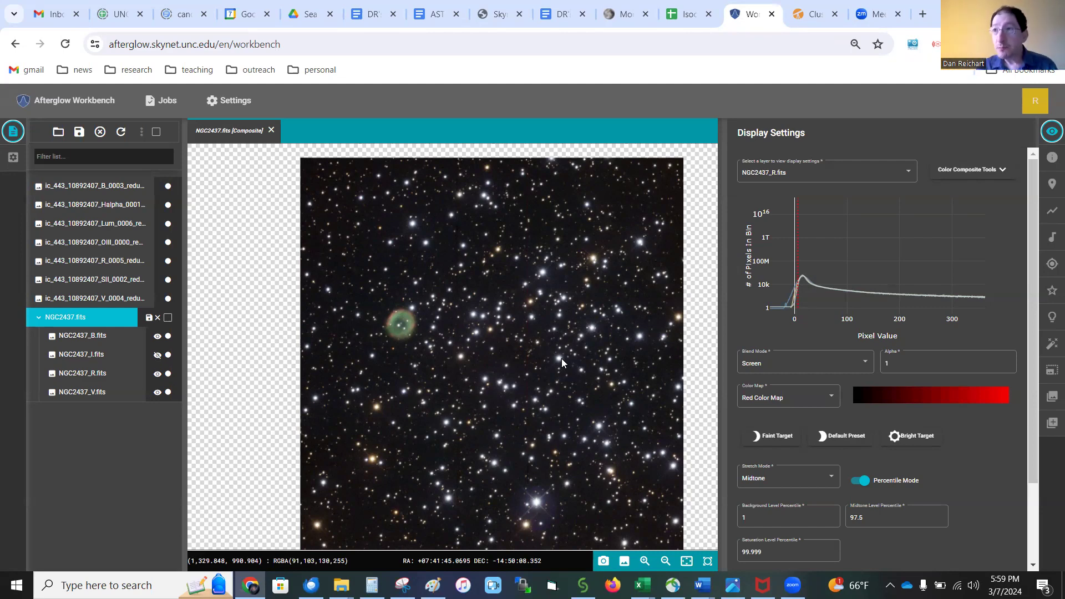
pyautogui.click(811, 11)
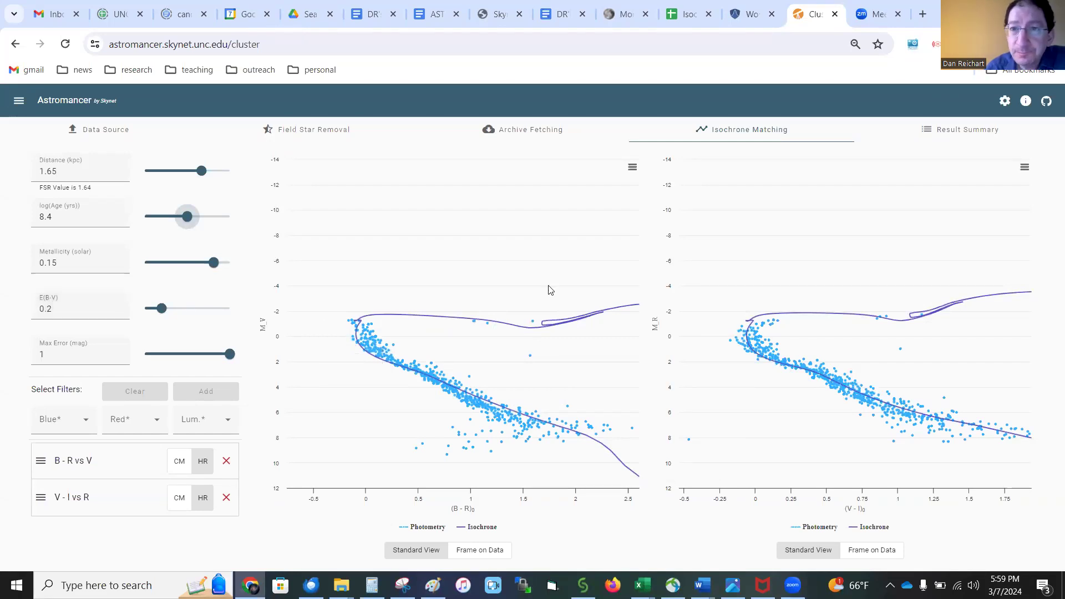
pyautogui.click(746, 10)
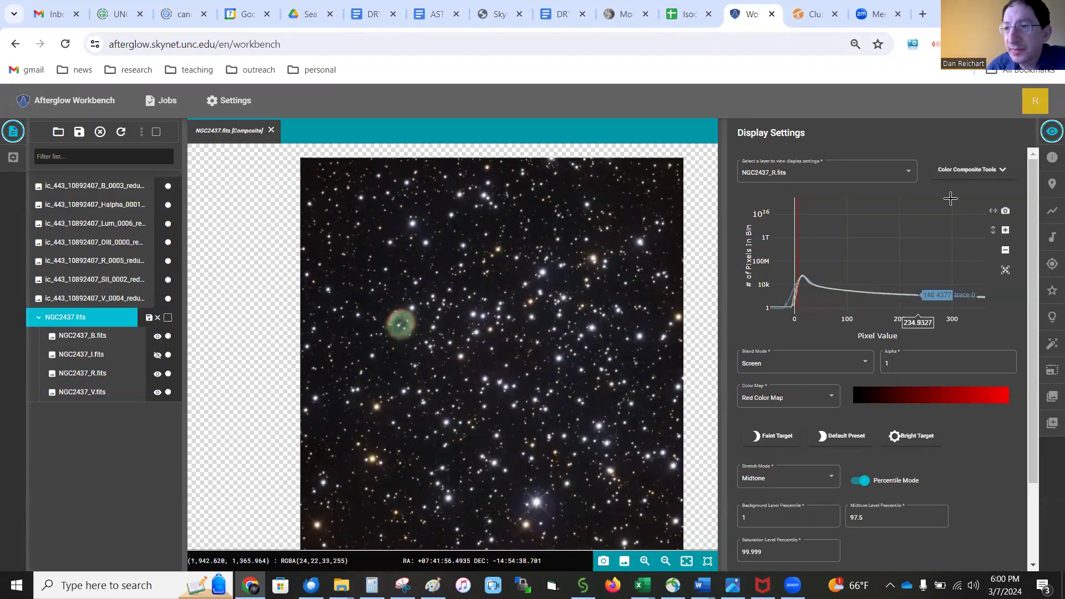
# Apply photometric color calibration to the NGC2437 composite with an E(B-V) extinction of 1
pyautogui.click(972, 171)
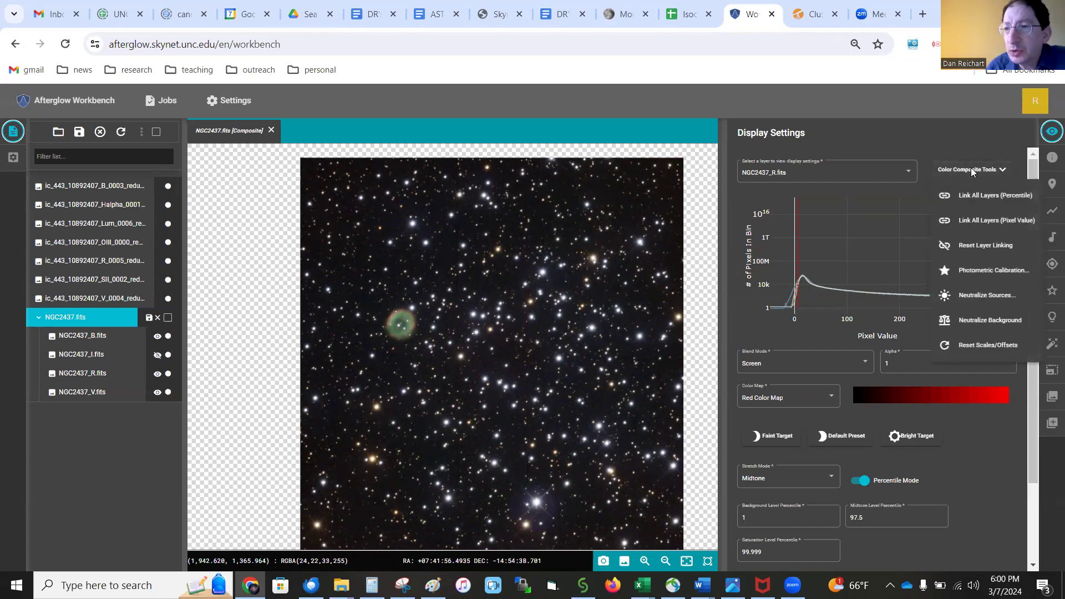
pyautogui.click(1001, 277)
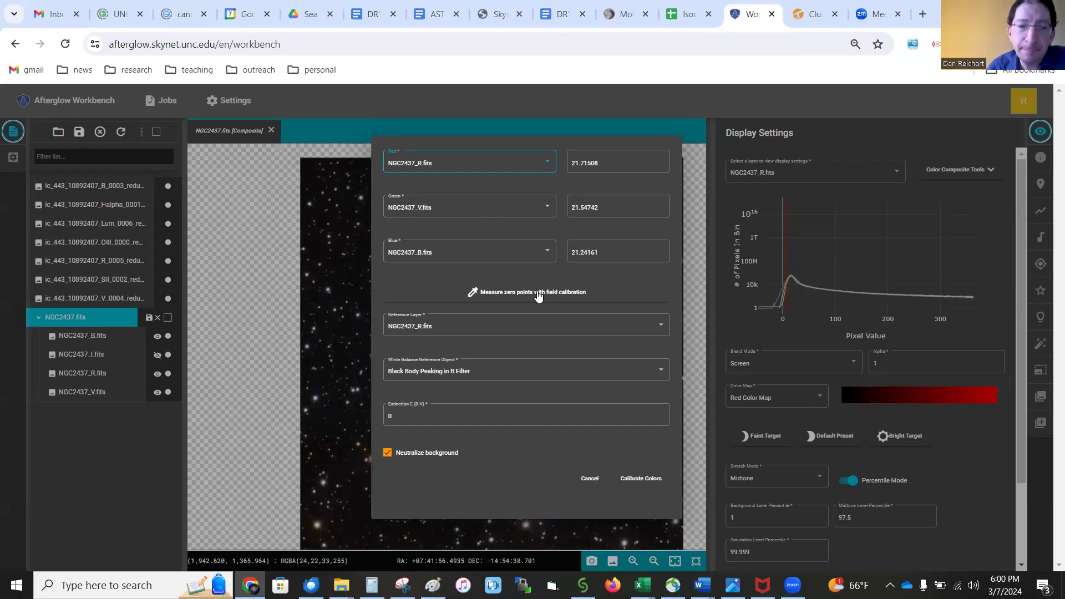
pyautogui.click(399, 417)
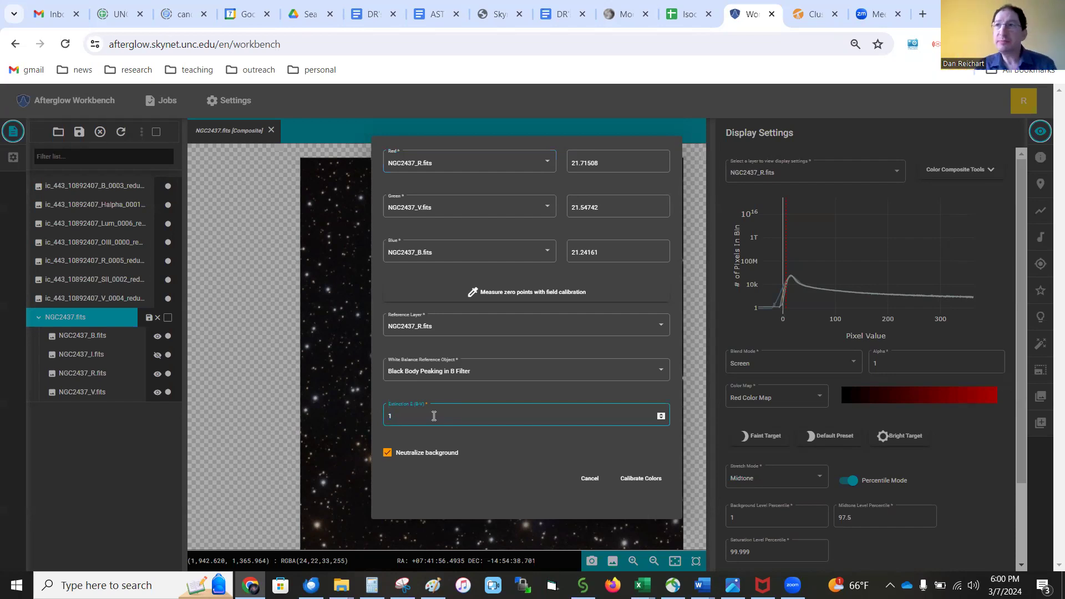
pyautogui.click(644, 479)
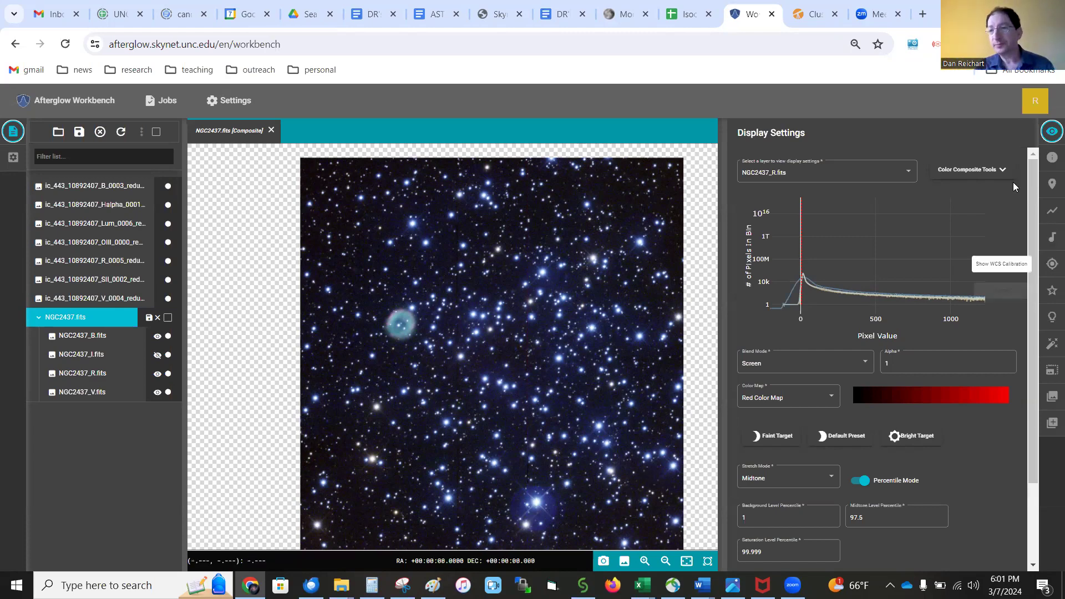
# Recalibrate the NGC2437 composite's colors photometrically with the E(B-V) extinction set to 0
pyautogui.click(967, 169)
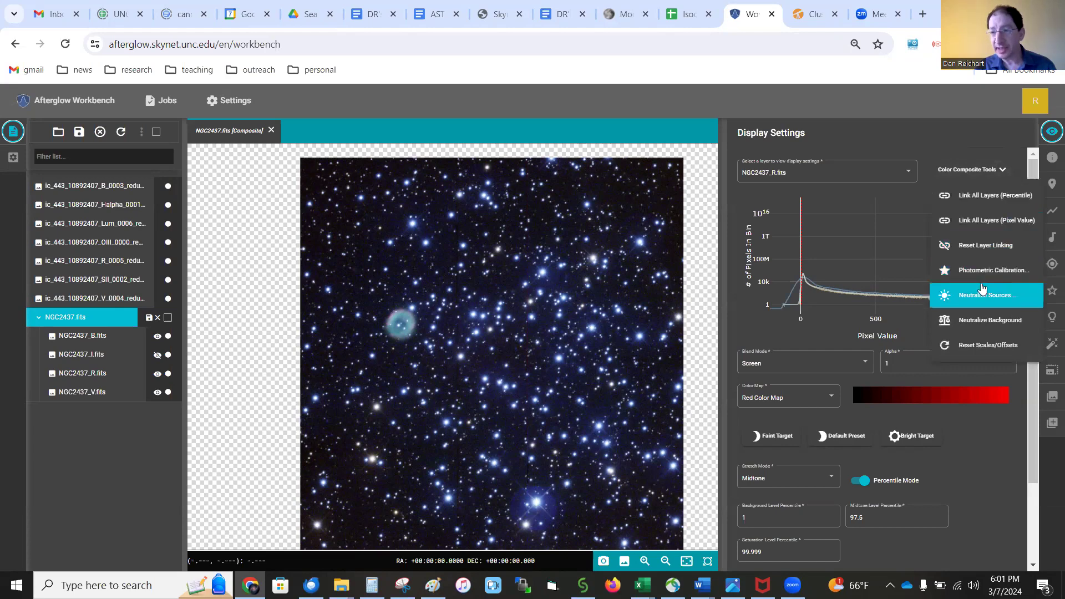
pyautogui.click(968, 272)
pyautogui.click(412, 414)
pyautogui.press('BackSpace')
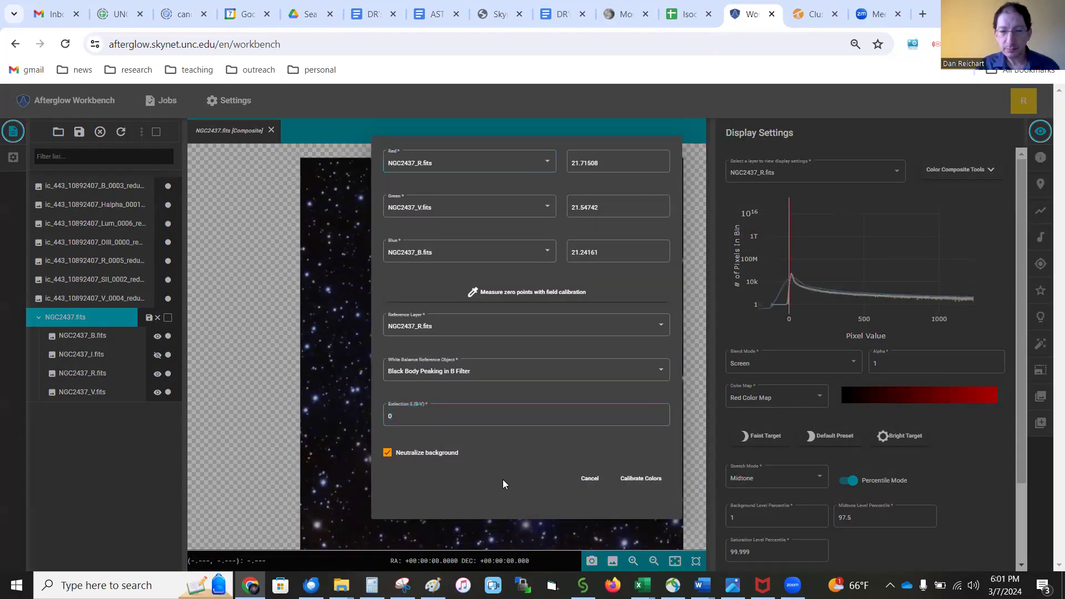
pyautogui.click(640, 473)
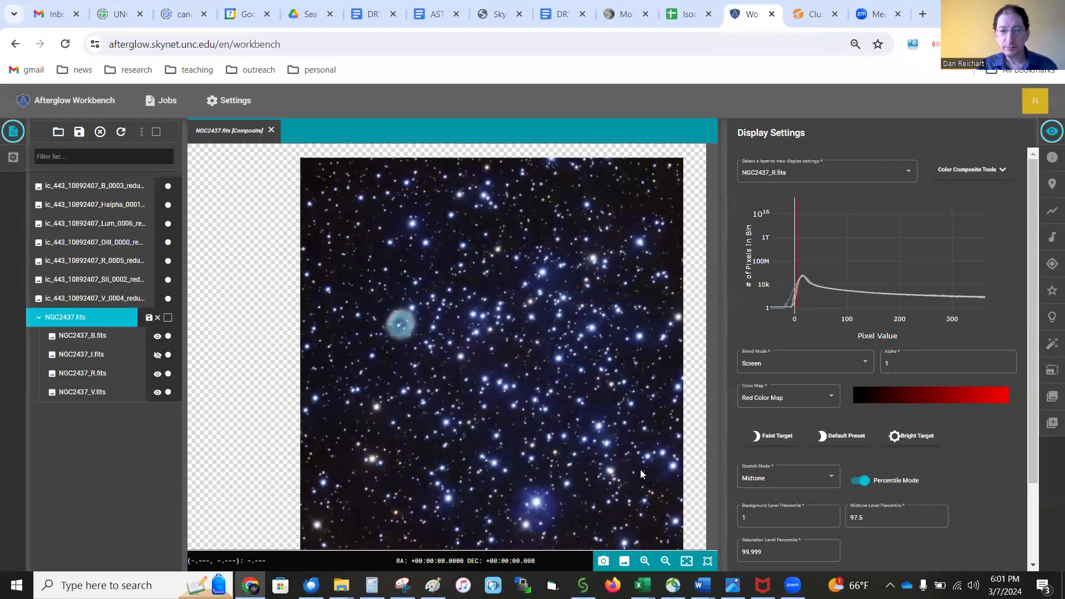
# Rerun the photometric color calibration of the NGC2437 composite with an E(B-V) extinction of 0.2
pyautogui.click(974, 177)
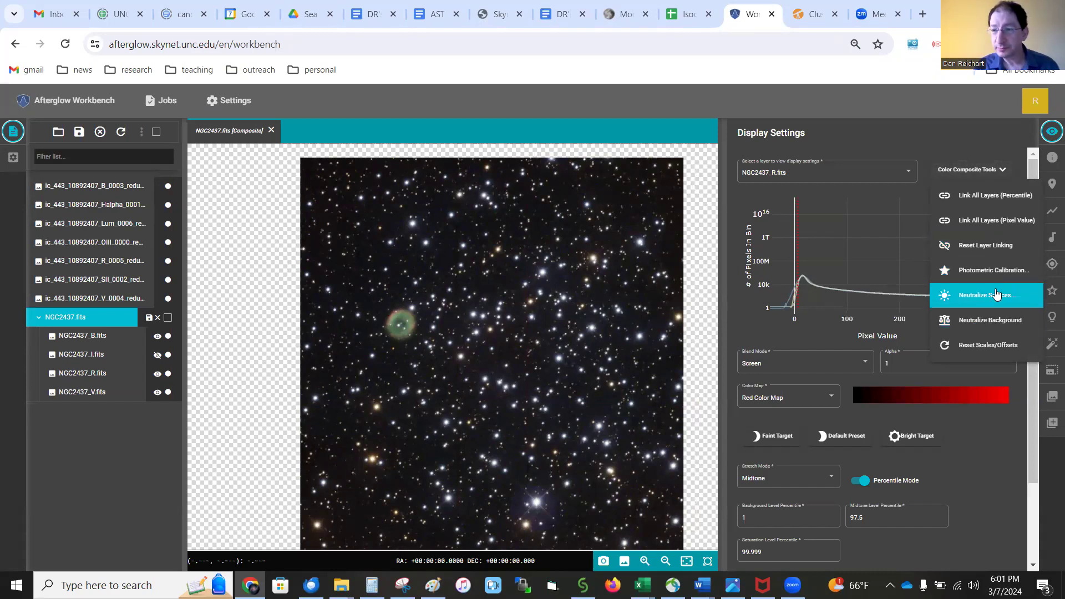
pyautogui.click(991, 271)
pyautogui.click(410, 415)
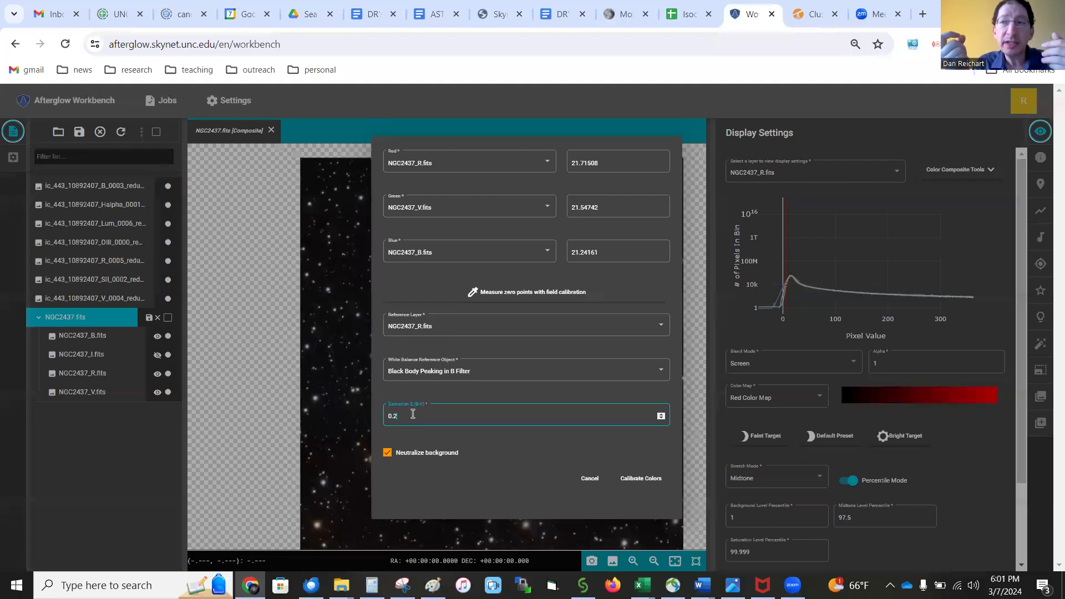
pyautogui.click(641, 479)
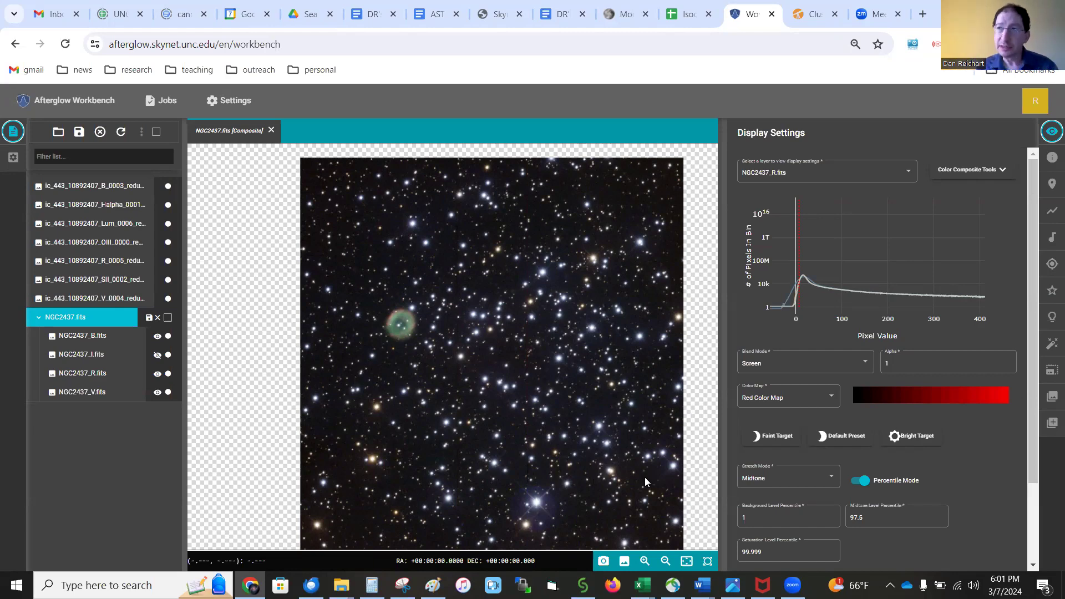
# Export the calibrated NGC2437 composite as a JPG, view the downloaded image, and return to Afterglow Workbench
pyautogui.scroll(5, 501, 334)
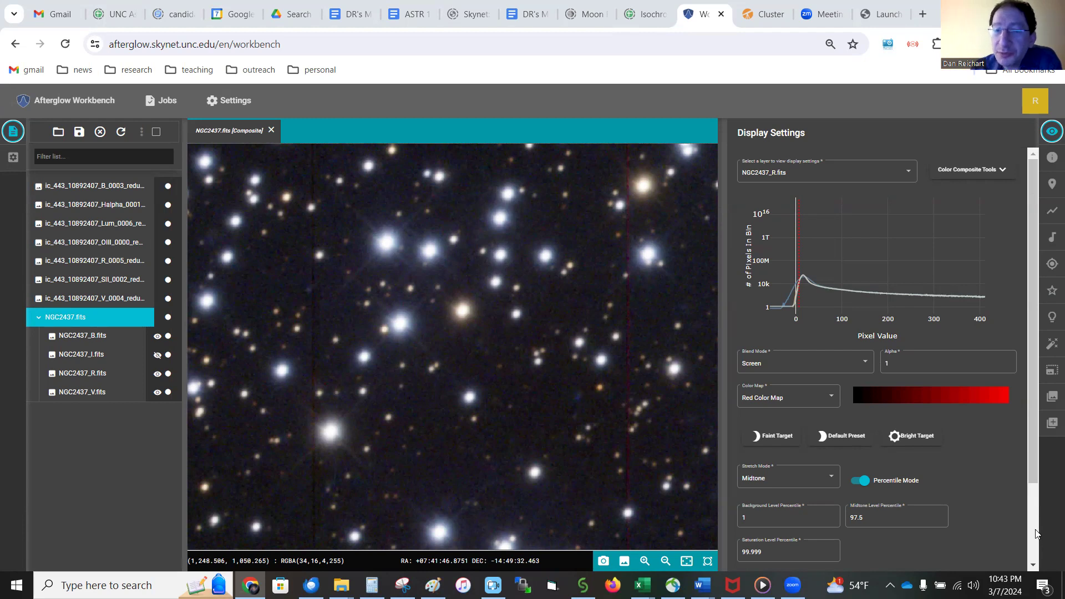
pyautogui.click(625, 561)
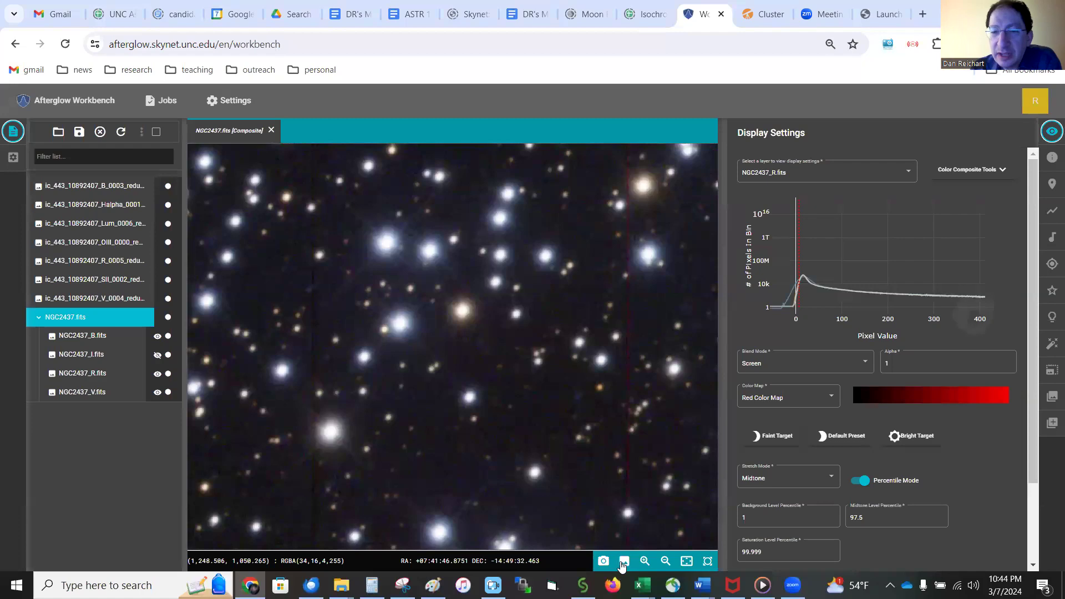
pyautogui.click(624, 561)
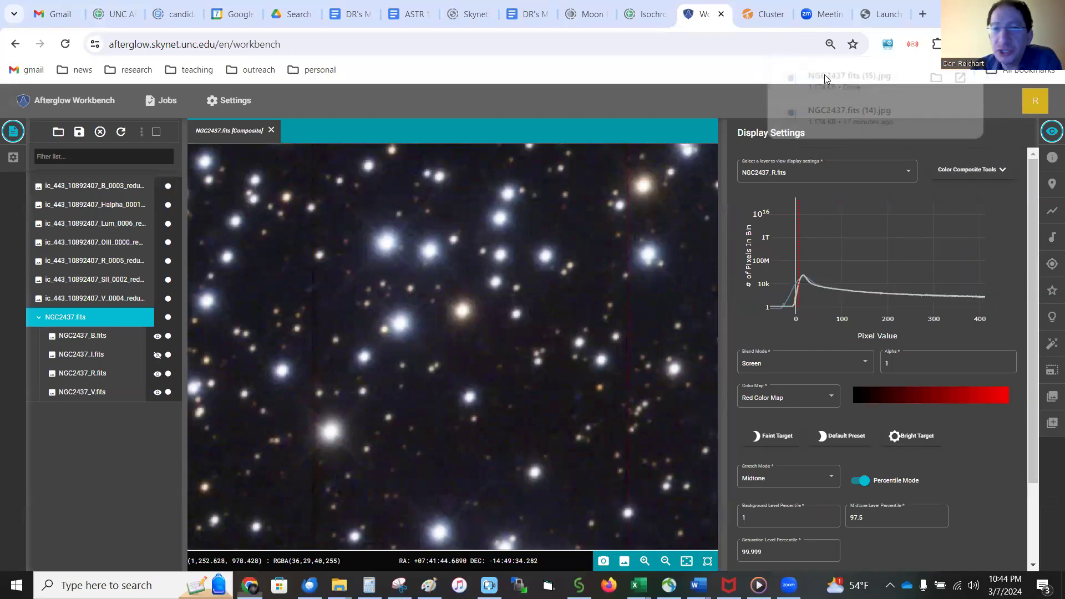
pyautogui.click(824, 75)
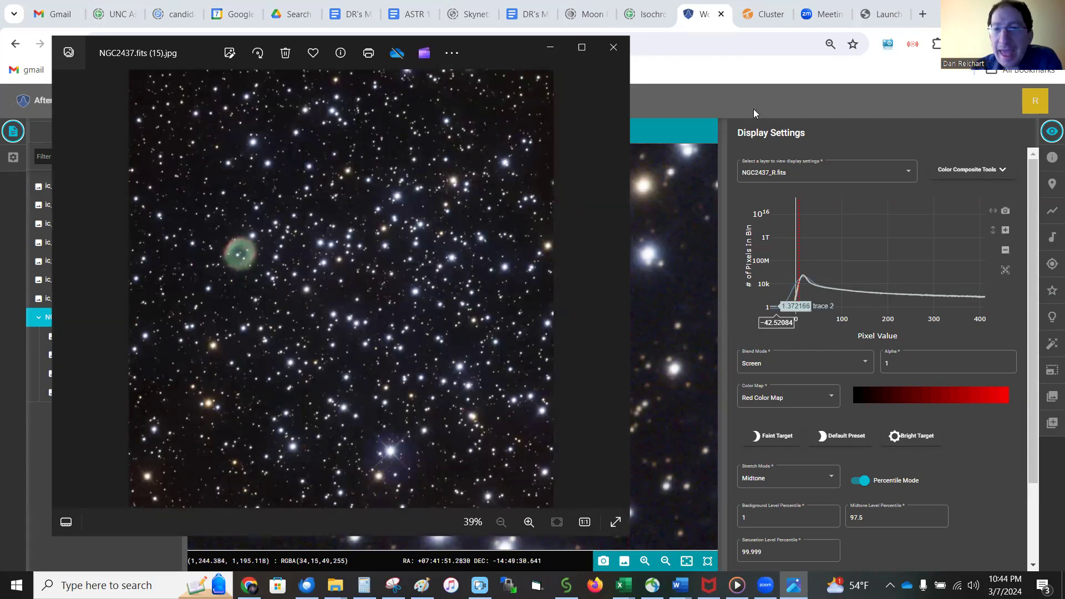
pyautogui.click(739, 105)
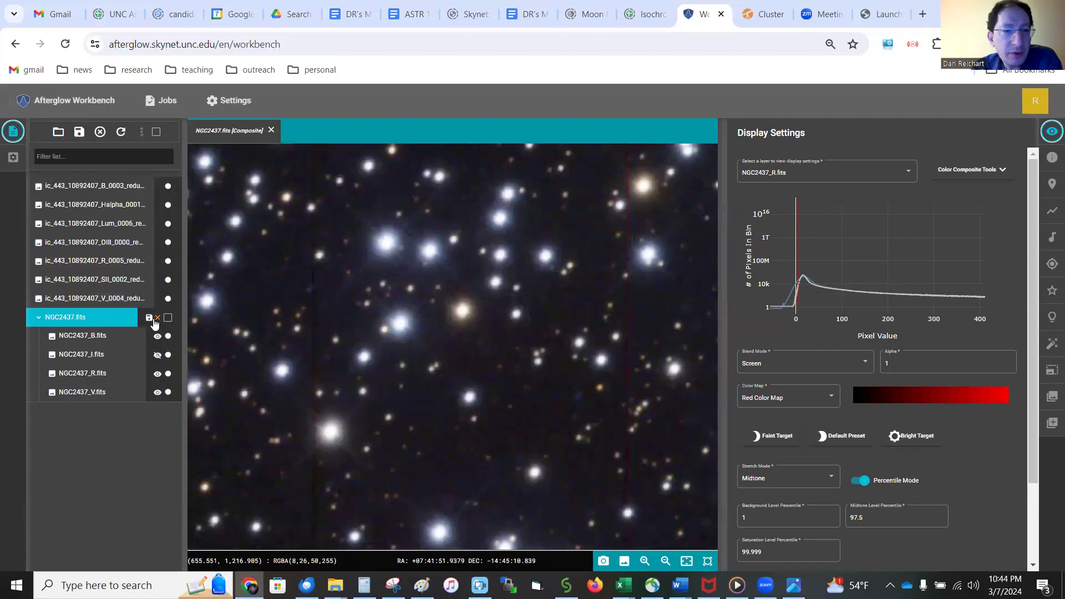